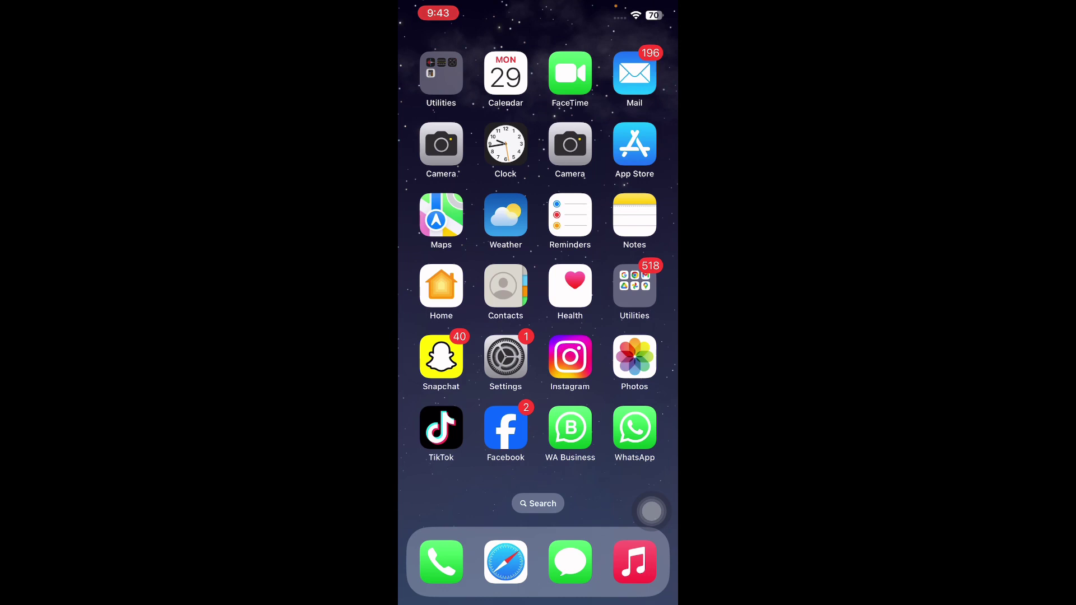
- From Control Centre, check the available Wi-Fi networks and the full Wi-Fi settings
left_click_drag(644, 9, 640, 252)
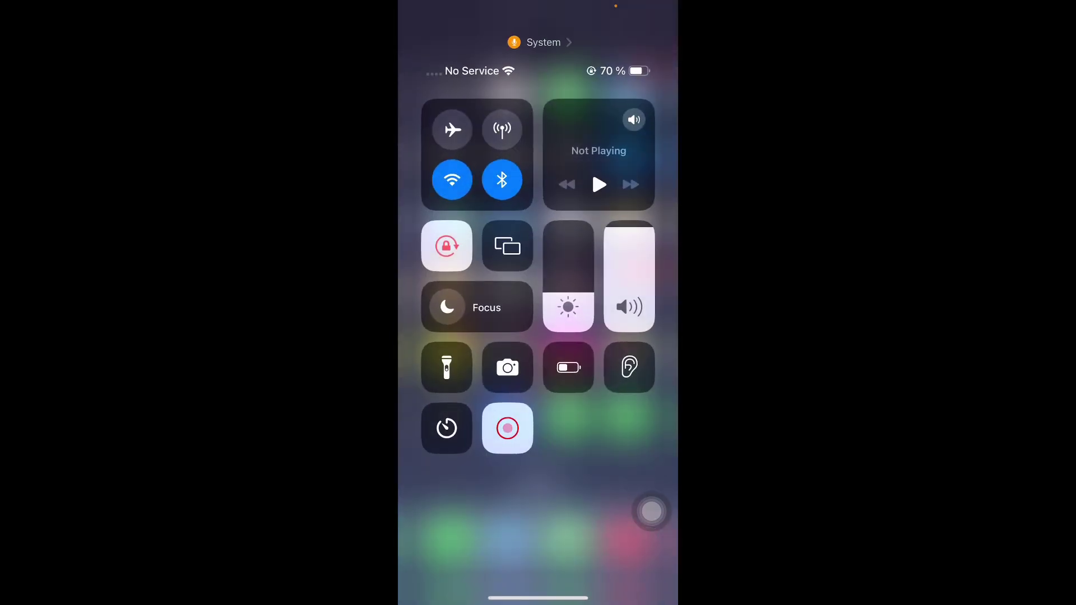
left_click(477, 155)
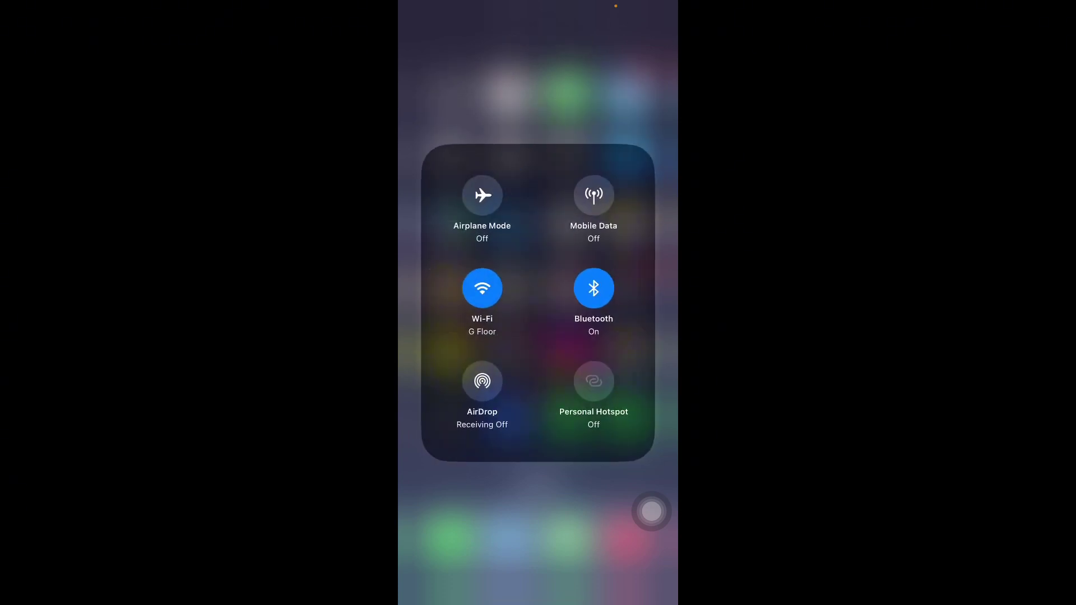
left_click(482, 288)
left_click(539, 533)
left_click(538, 533)
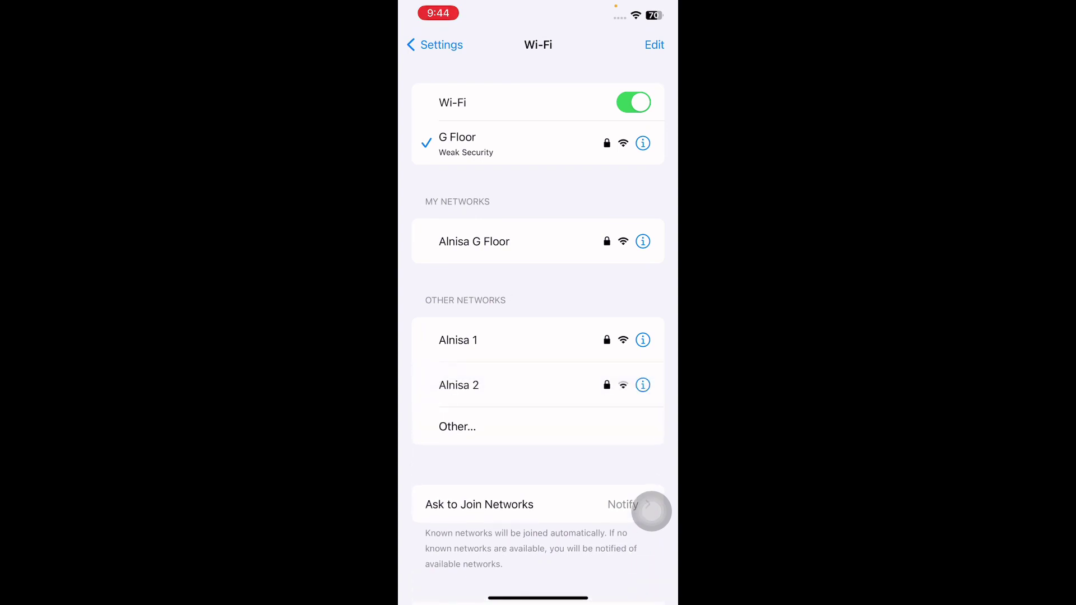
left_click(652, 511)
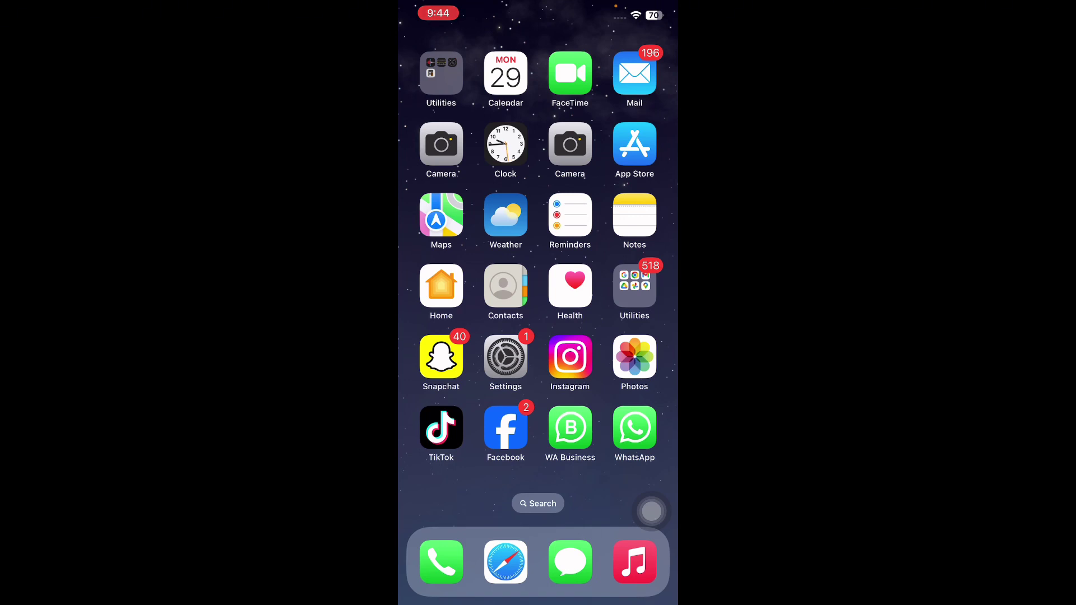
- Check how much iPhone storage is used under Settings > General
left_click(505, 357)
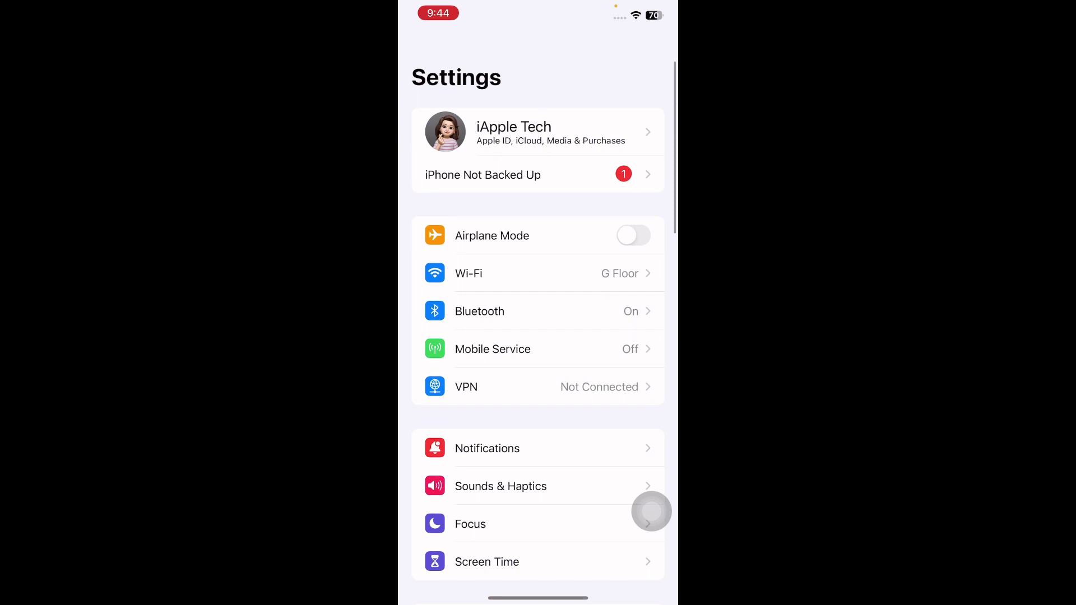
scroll(538, 336, "down", 5)
left_click(475, 327)
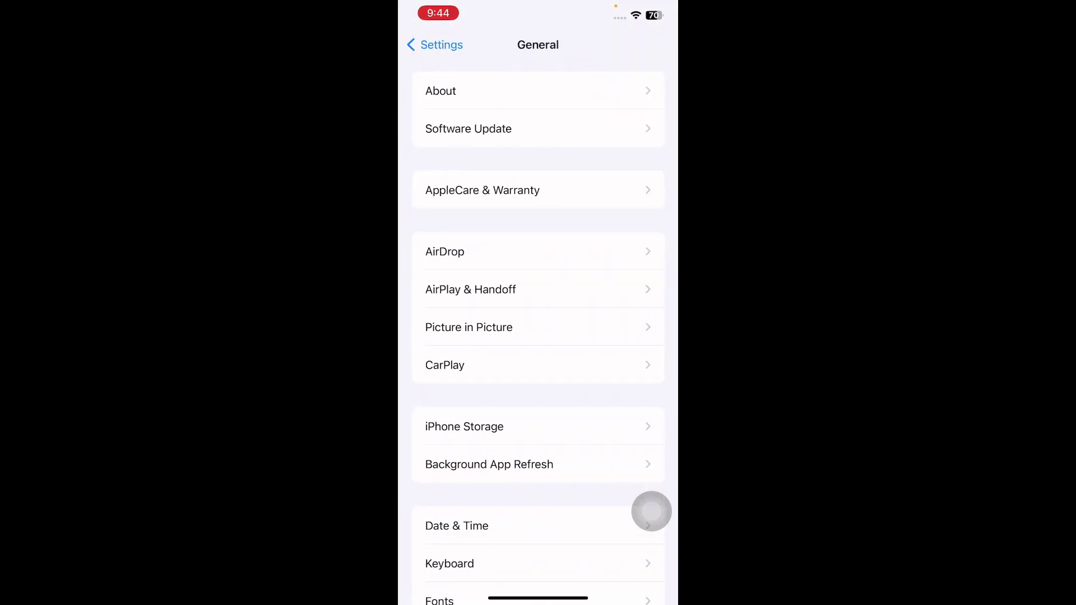
left_click(464, 427)
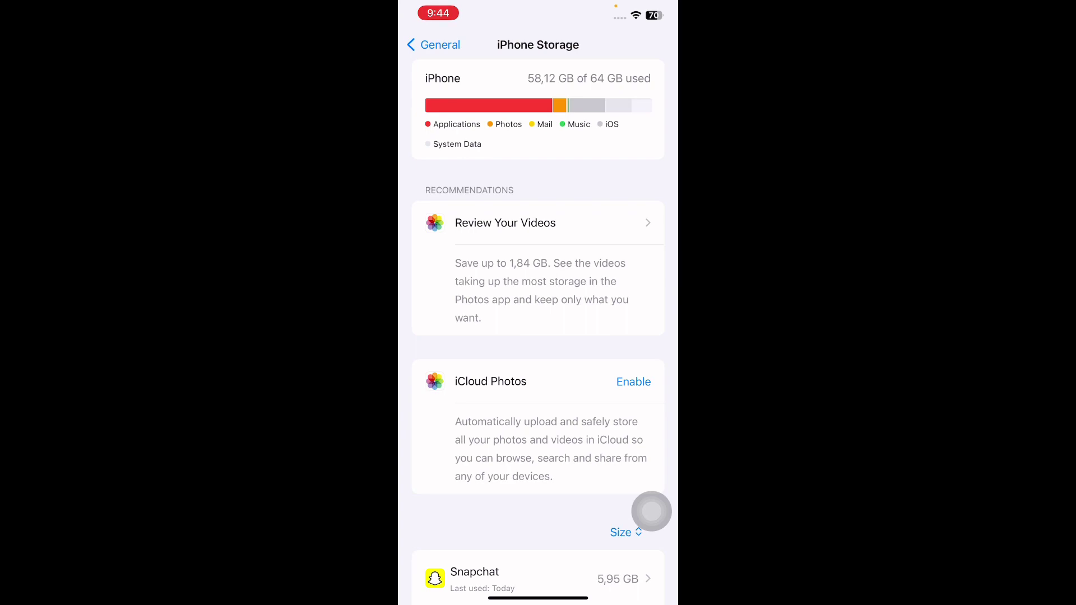
- Back on the home screen, bring up the power-off screen with volume up and the side button
left_click(651, 511)
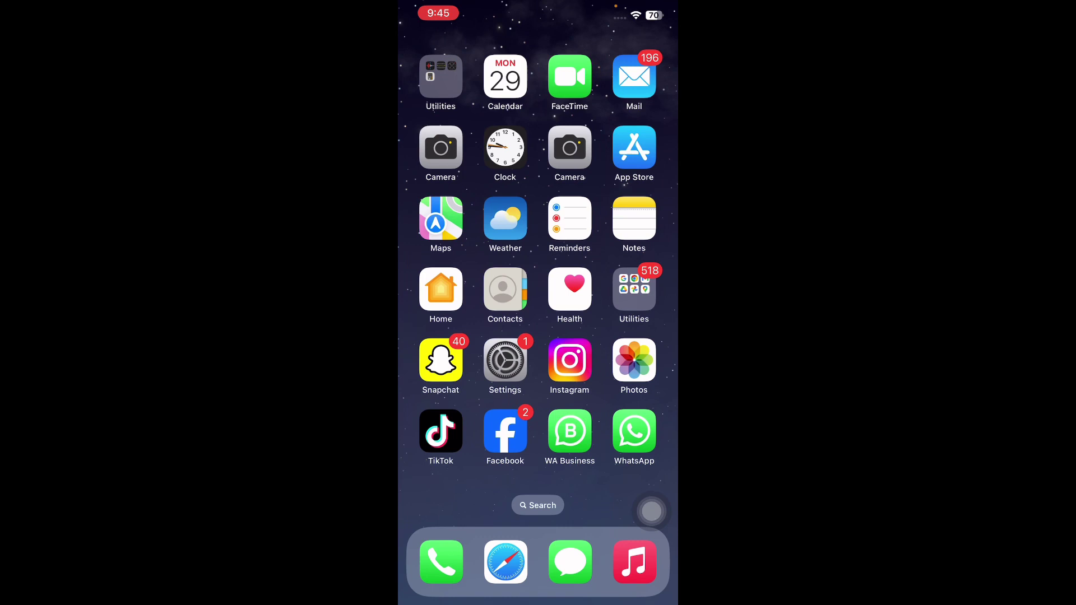
key("XF86AudioRaiseVolume")
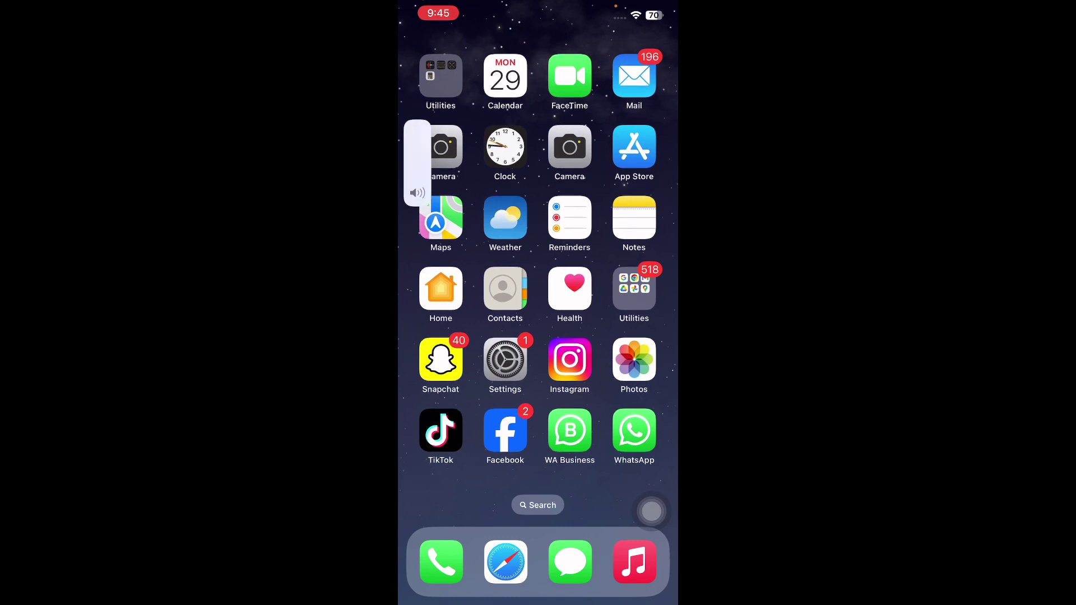
key("XF86PowerOff")
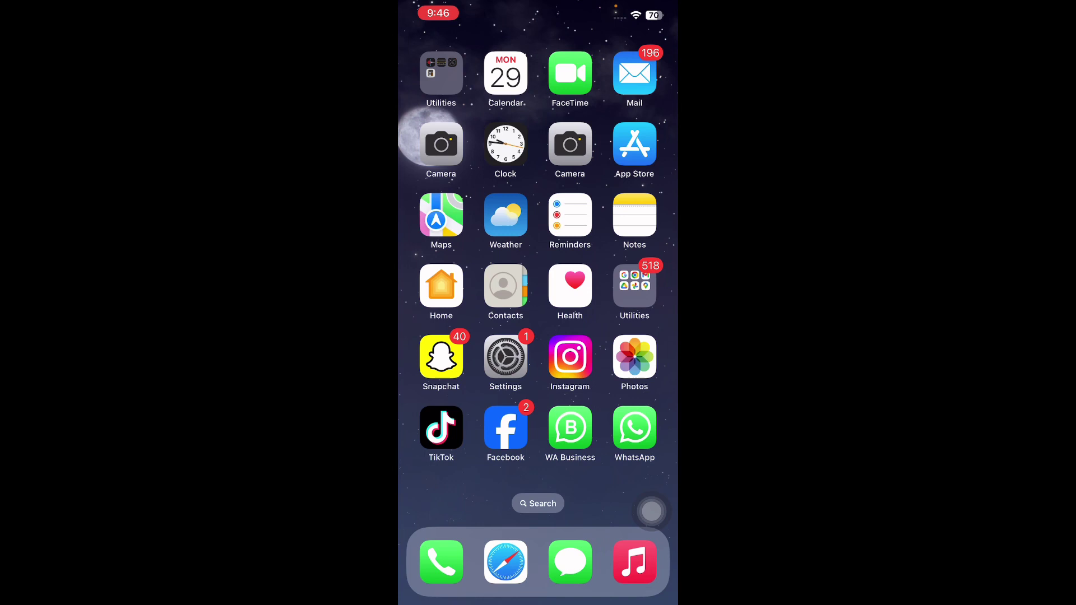
left_click(506, 357)
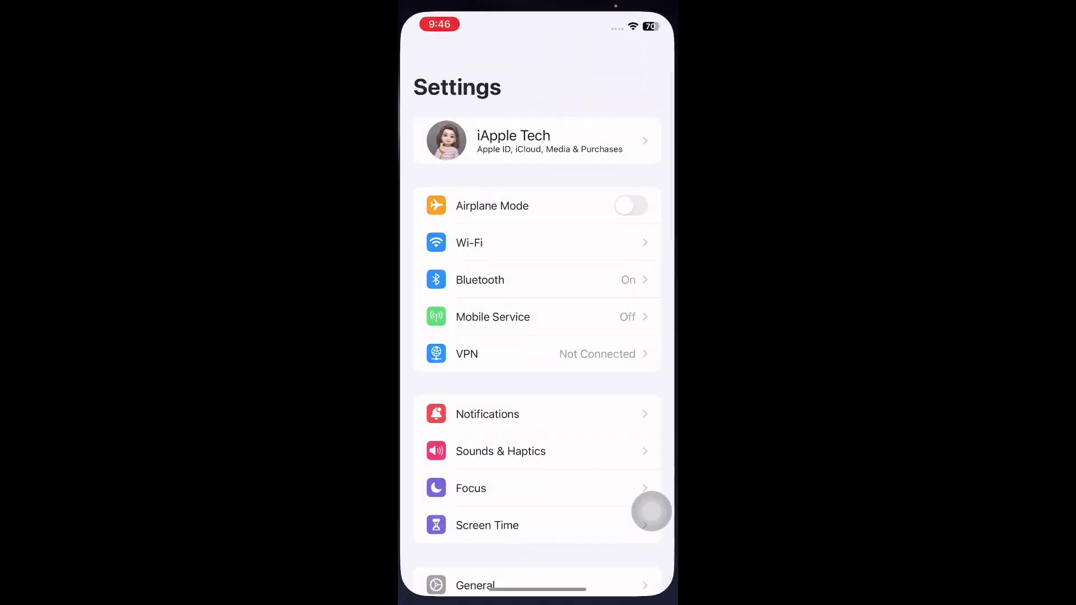
scroll(538, 337, "down", 5)
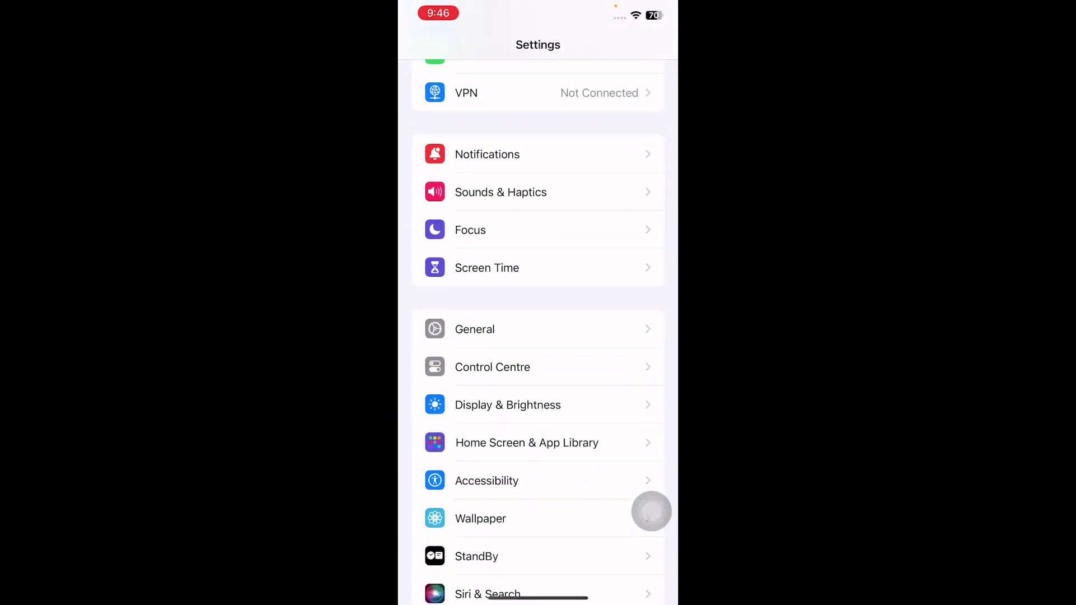
left_click(474, 329)
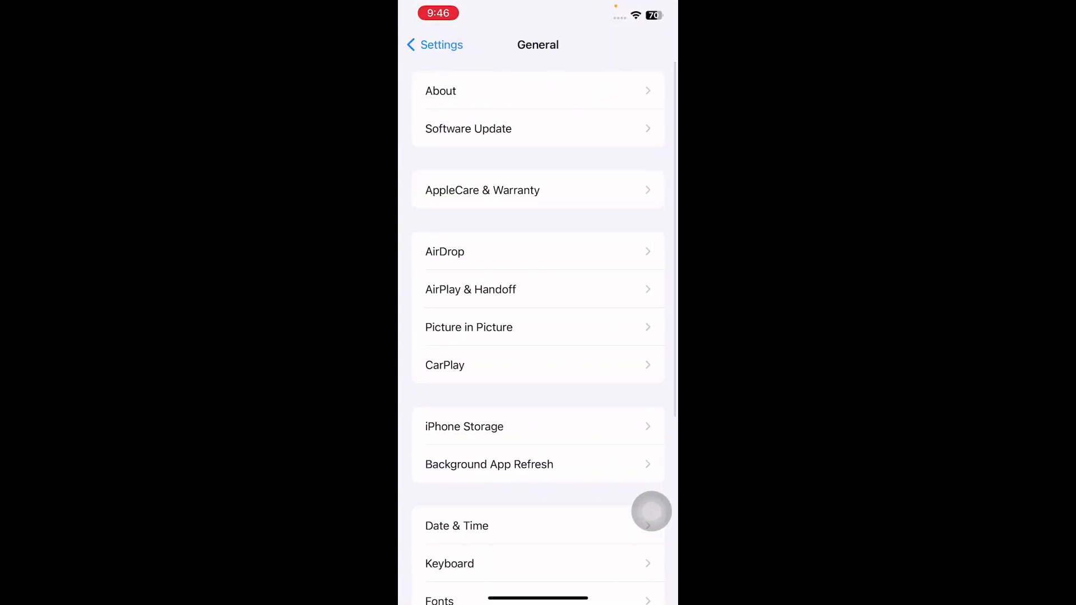
left_click(469, 128)
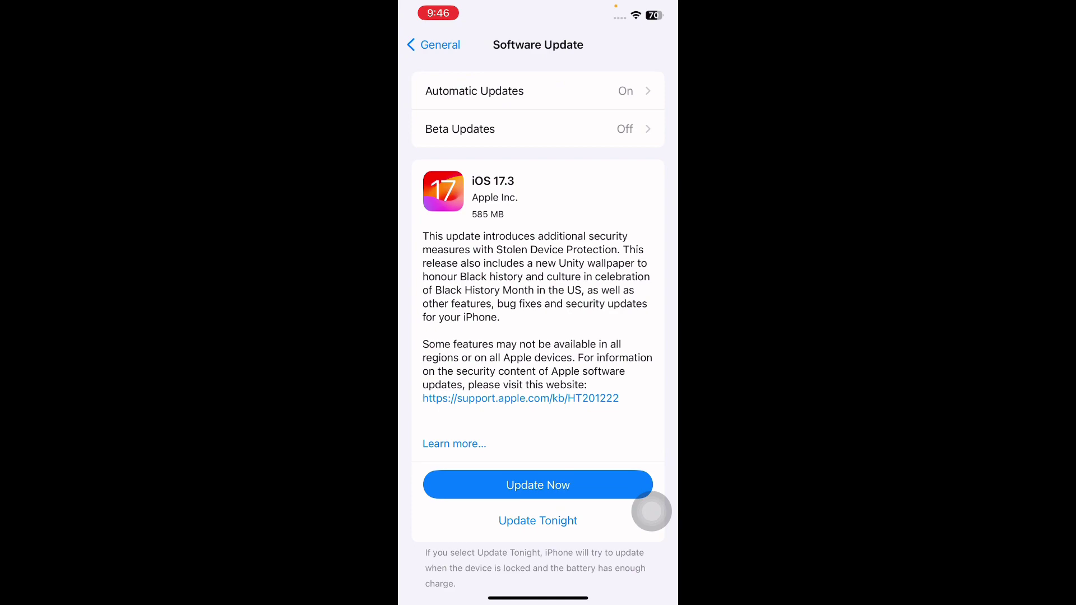
left_click_drag(538, 598, 538, 392)
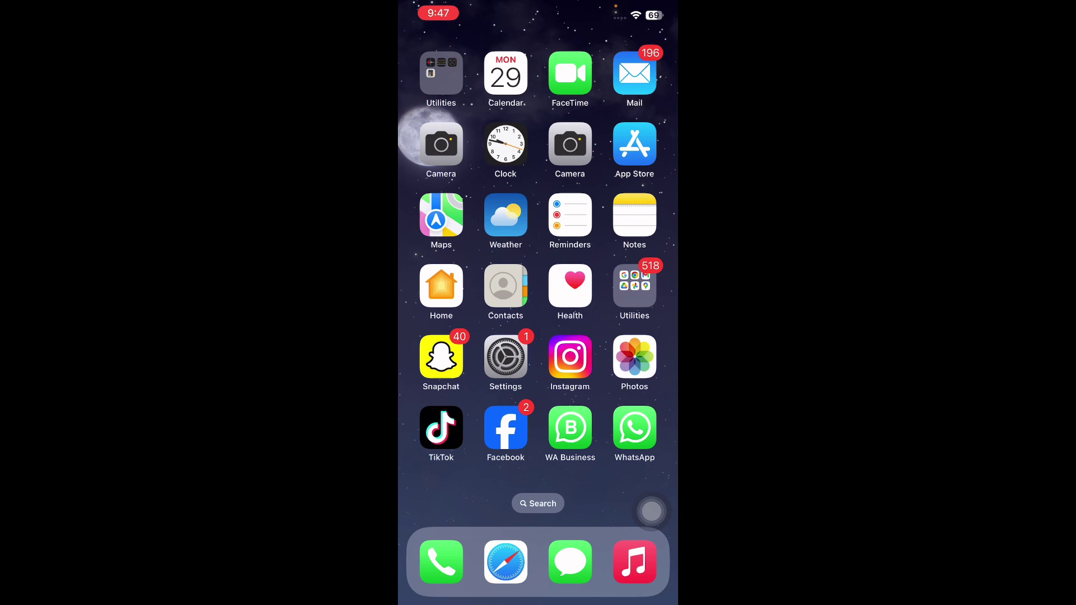
left_click(634, 144)
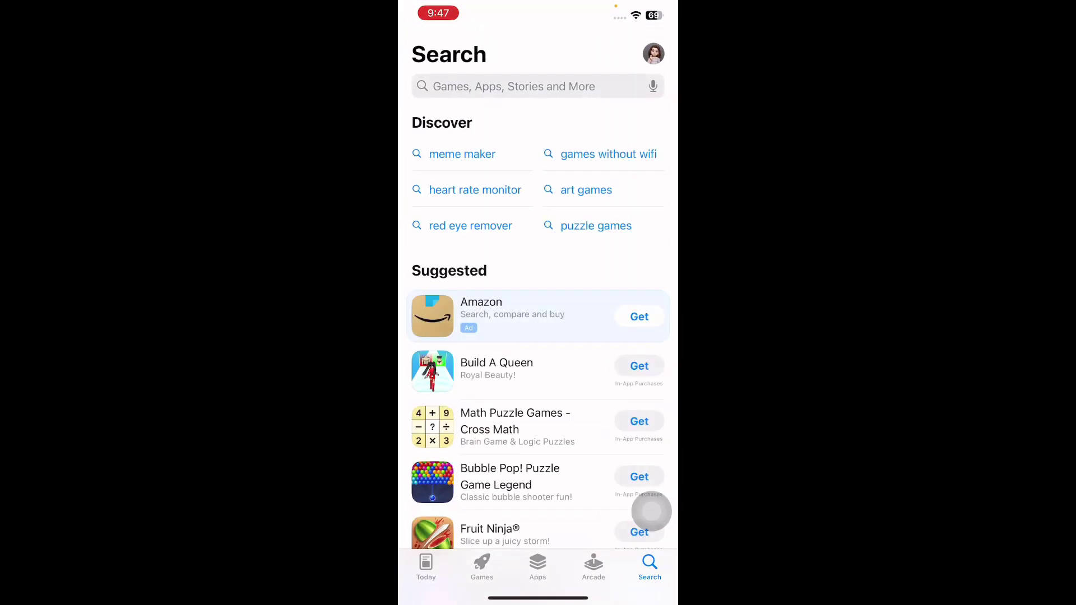
left_click(532, 86)
type("itunes")
key("Return")
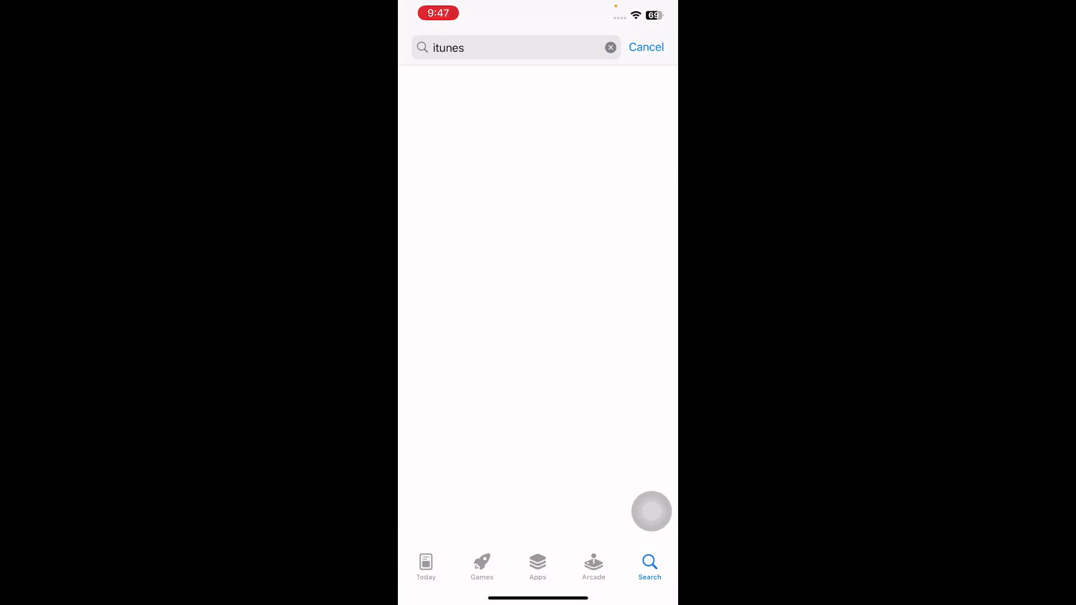
scroll(651, 511, "down", 3)
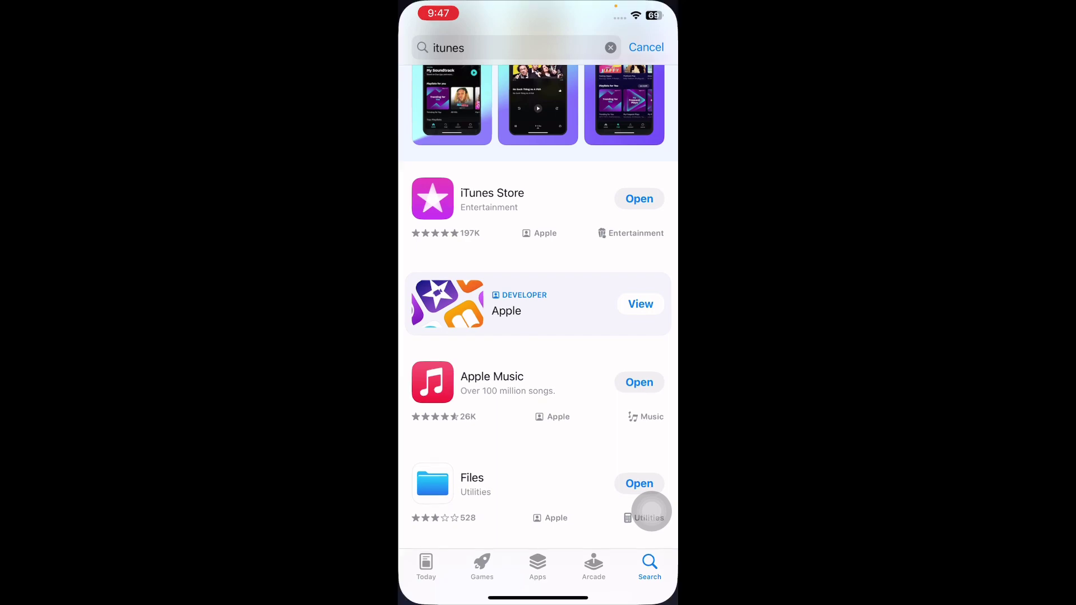
left_click_drag(538, 598, 538, 393)
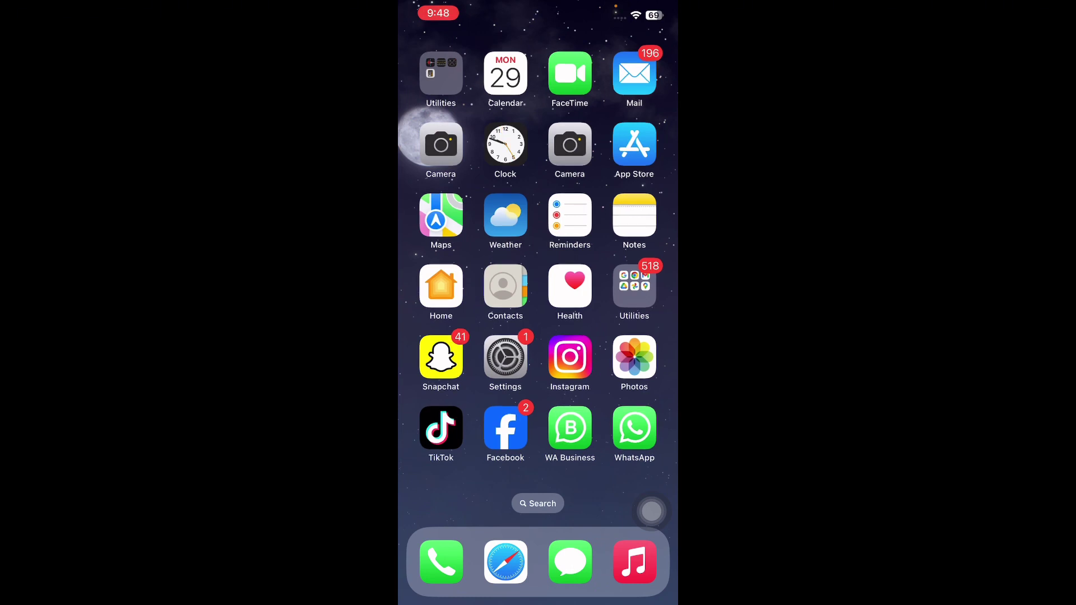
- Go to Settings > General > Transfer or Reset iPhone and continue to Erase This iPhone
left_click(506, 357)
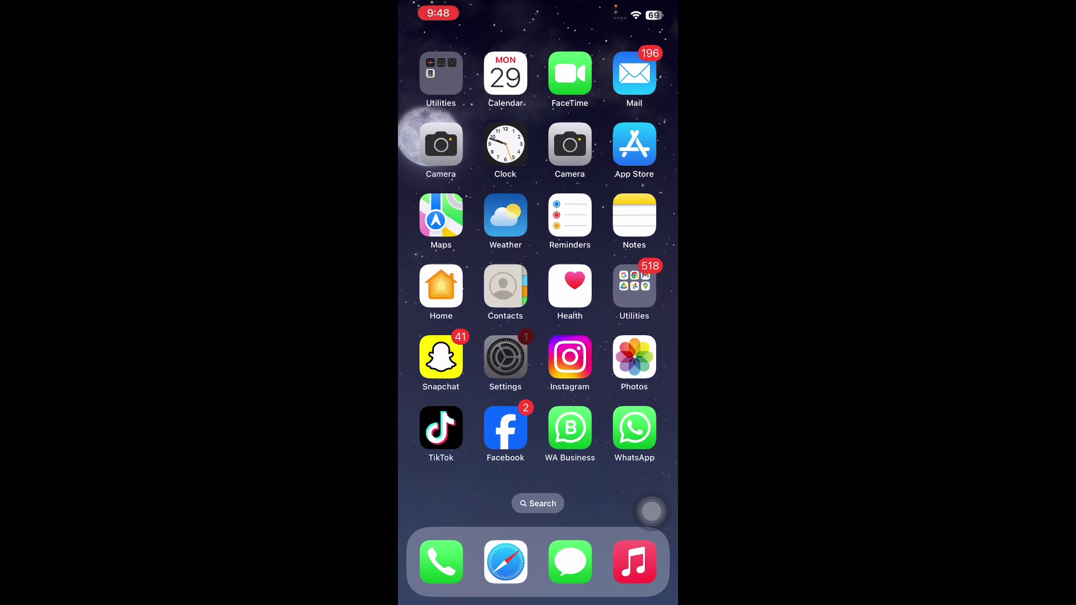
scroll(538, 336, "down", 7)
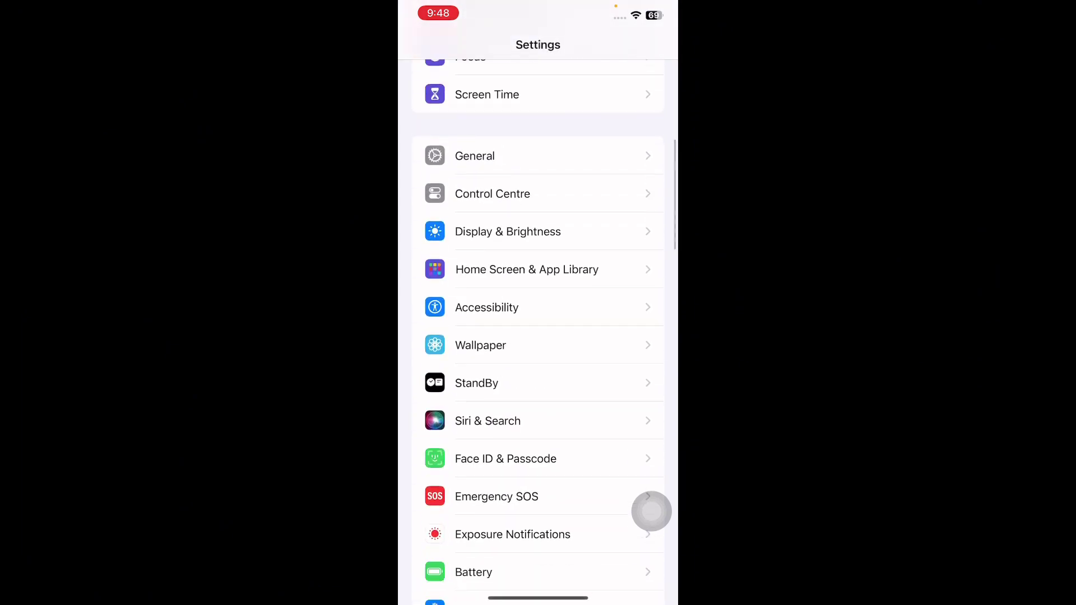
left_click(475, 154)
scroll(538, 336, "down", 6)
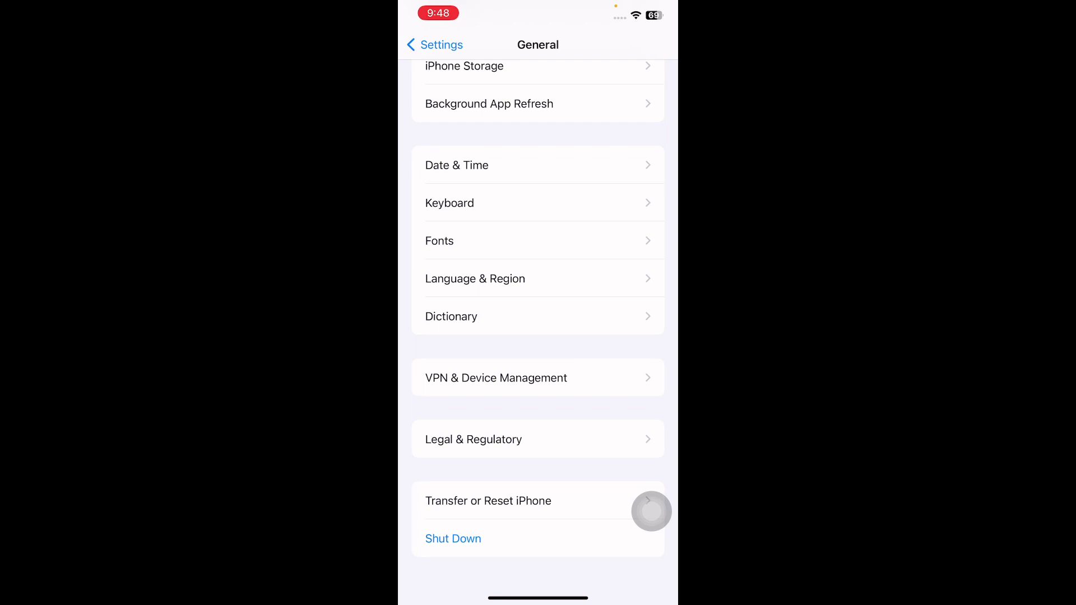
left_click(652, 512)
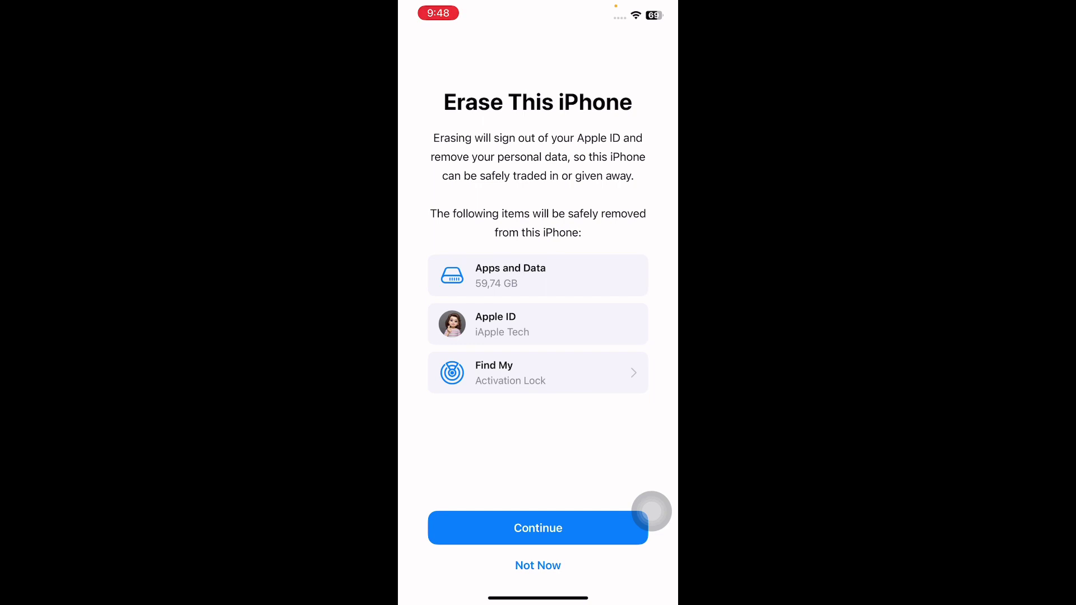
left_click(651, 511)
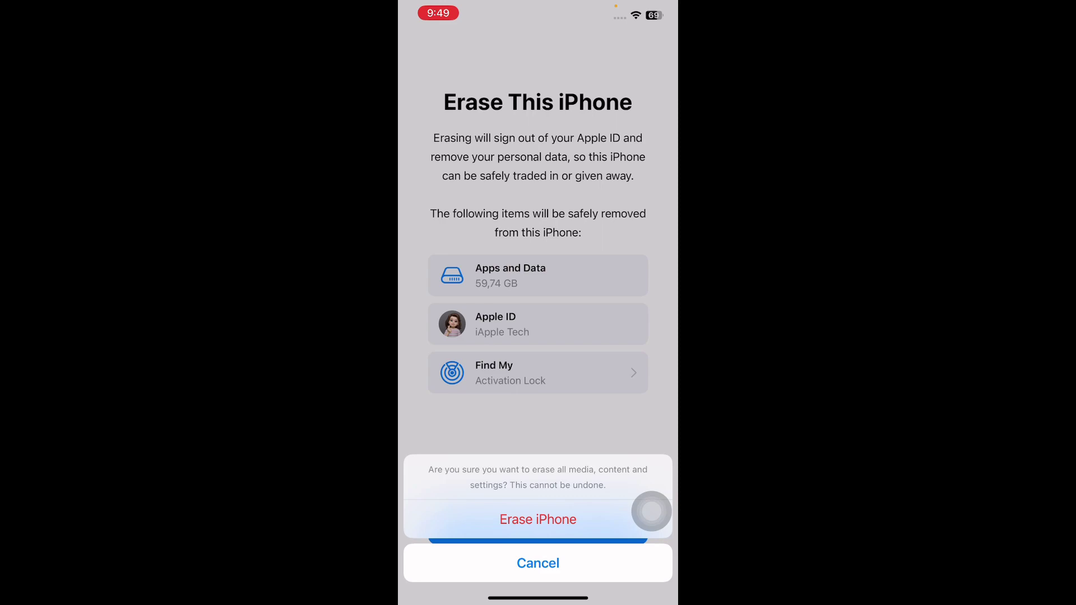
- Cancel the Erase This iPhone confirmation and return to the Home Screen
left_click(652, 511)
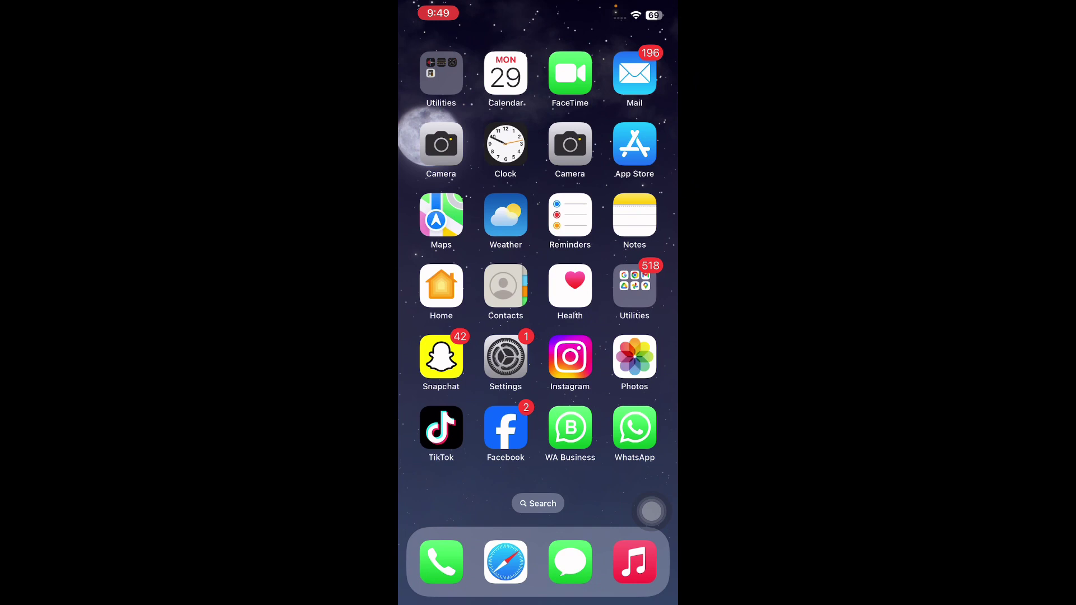